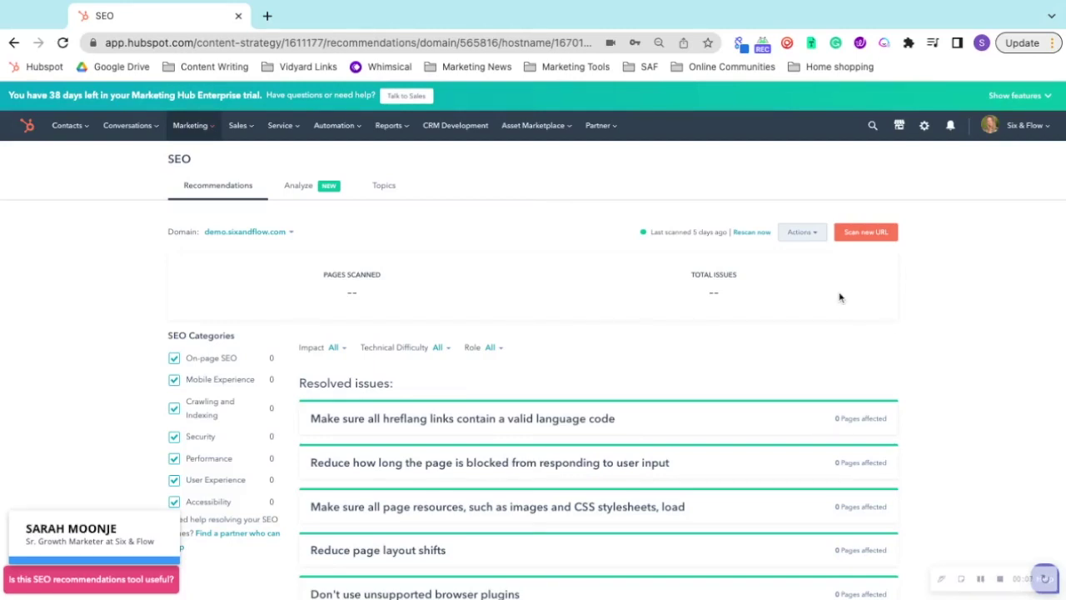
Step: Open the marketing tools menu and browse down through the SEO recommendations list
click(197, 130)
mouse_move(207, 248)
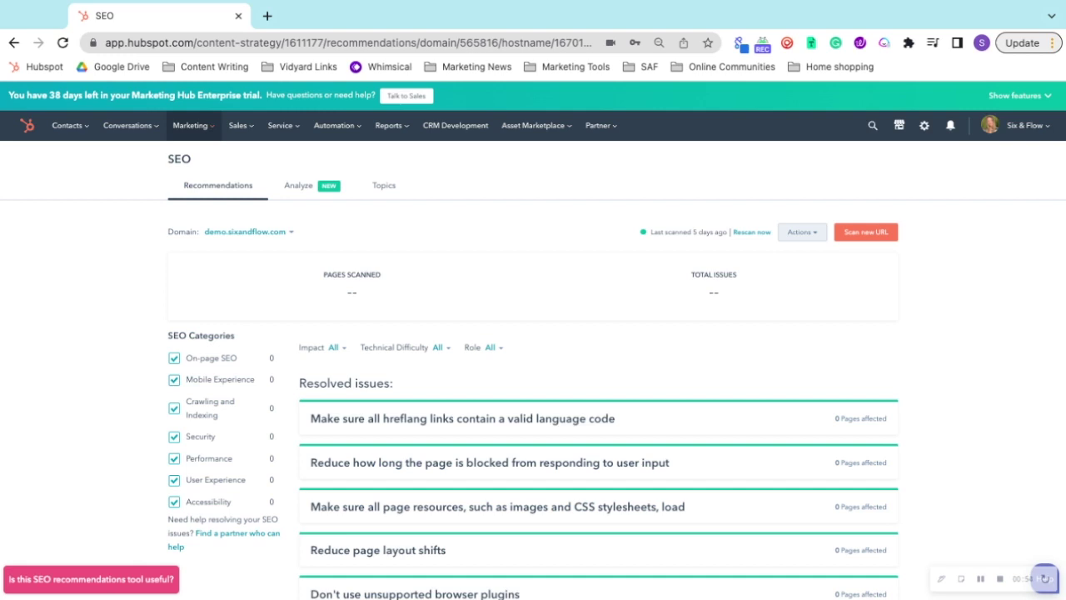
scroll(604, 224, down, 1)
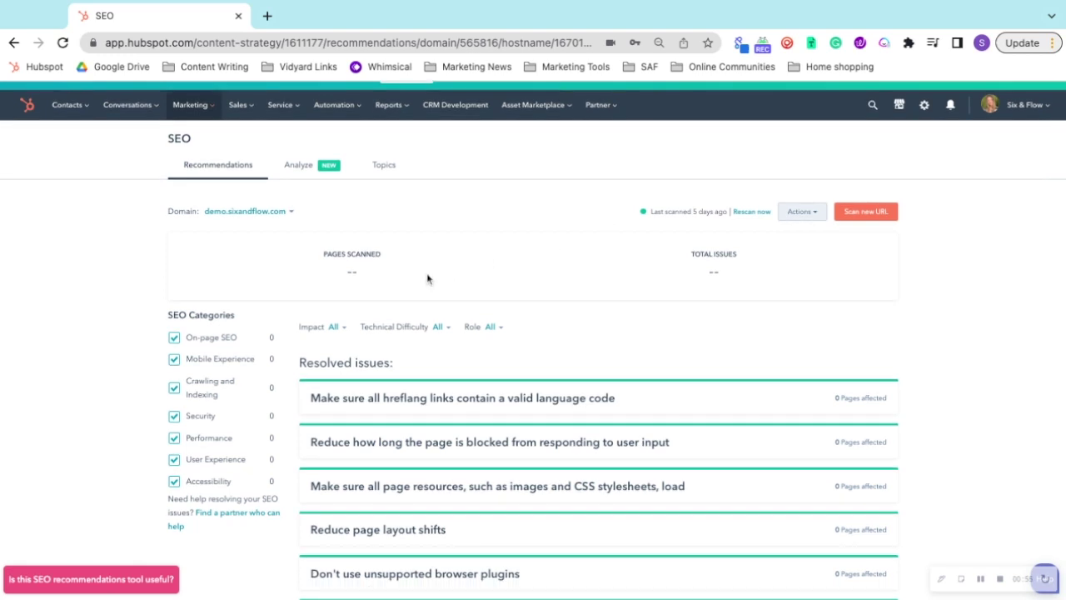
scroll(220, 315, down, 1)
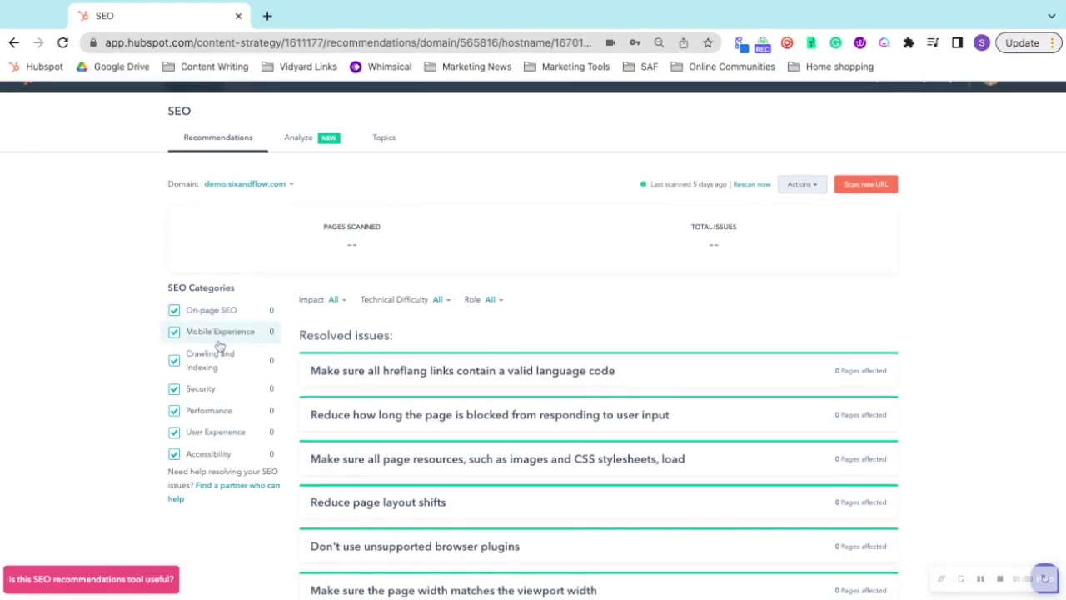
scroll(395, 408, down, 1)
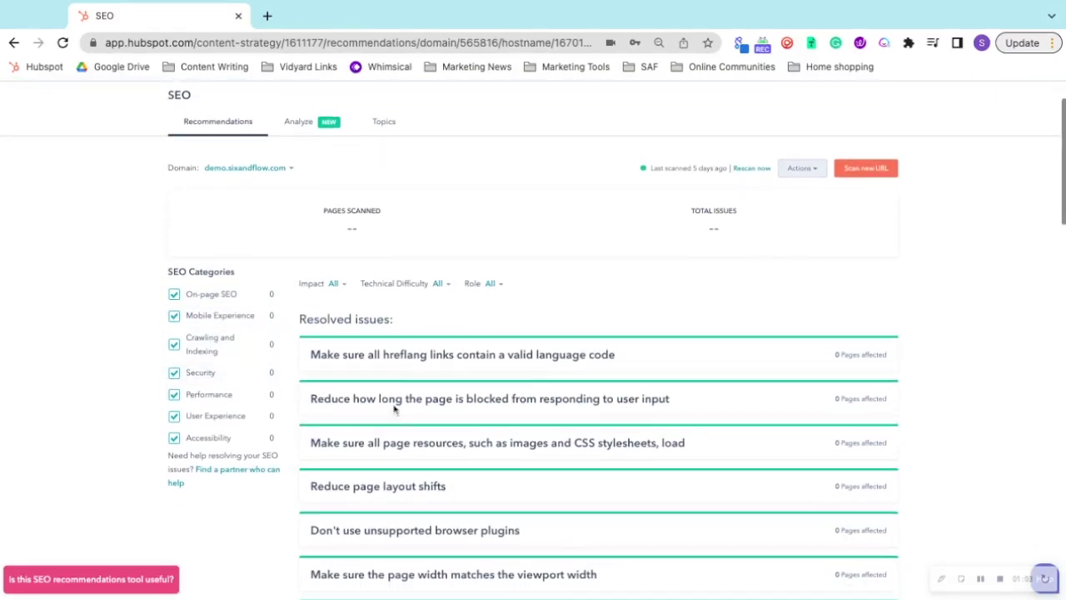
scroll(395, 408, down, 1)
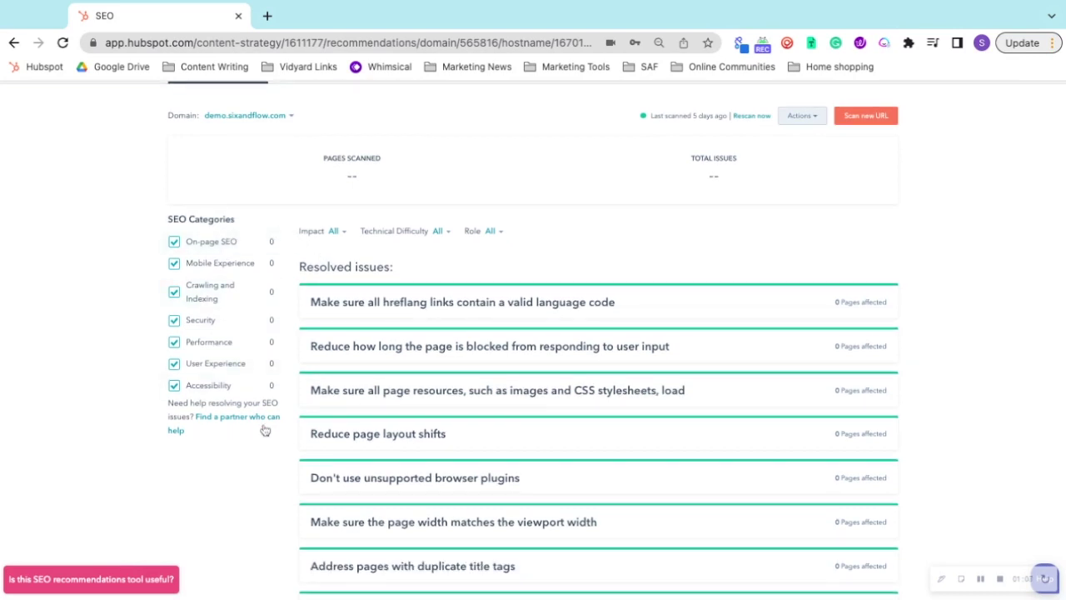
scroll(356, 373, down, 1)
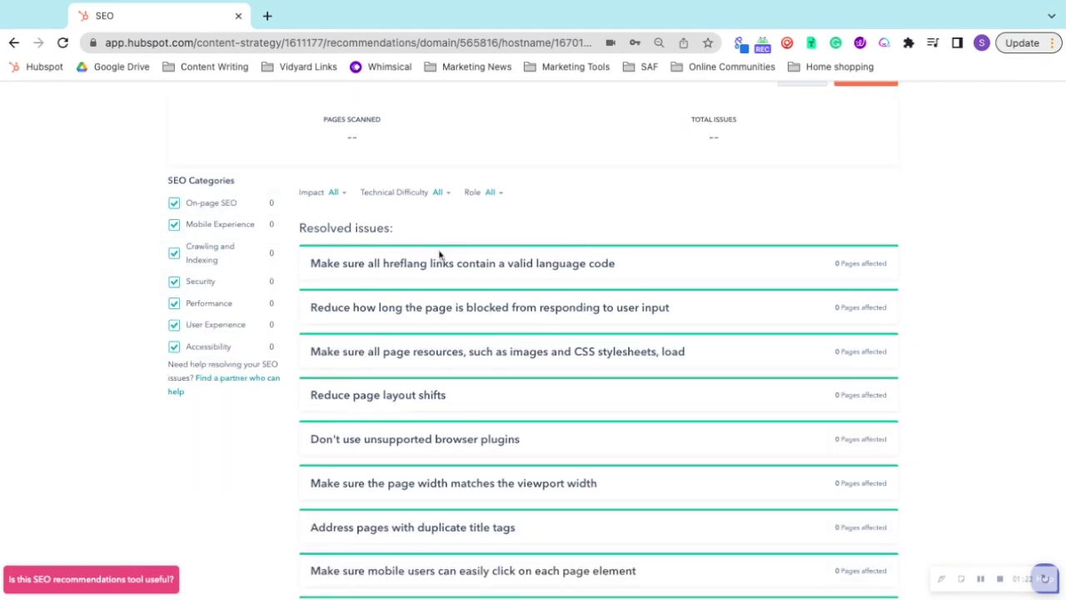
scroll(412, 267, down, 1)
scroll(423, 283, down, 1)
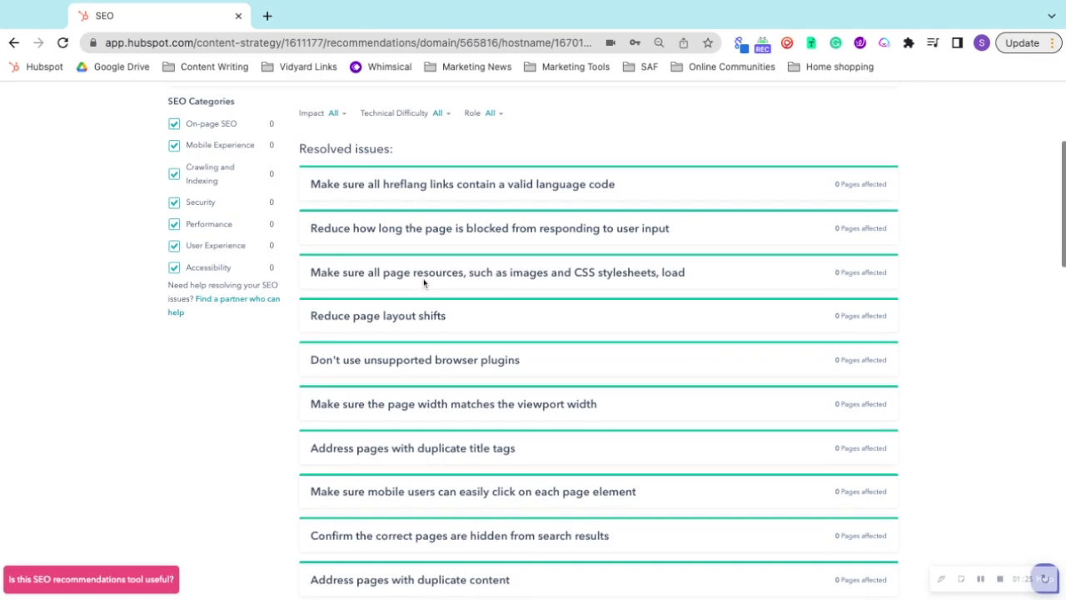
scroll(424, 283, down, 1)
scroll(425, 281, down, 3)
scroll(598, 333, down, 8)
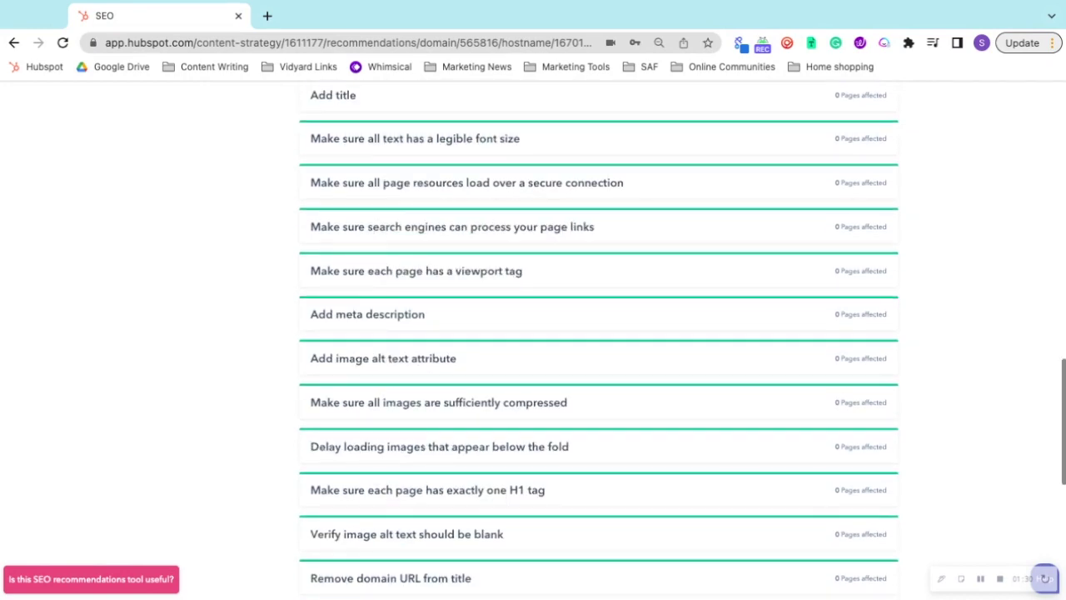
scroll(598, 333, down, 6)
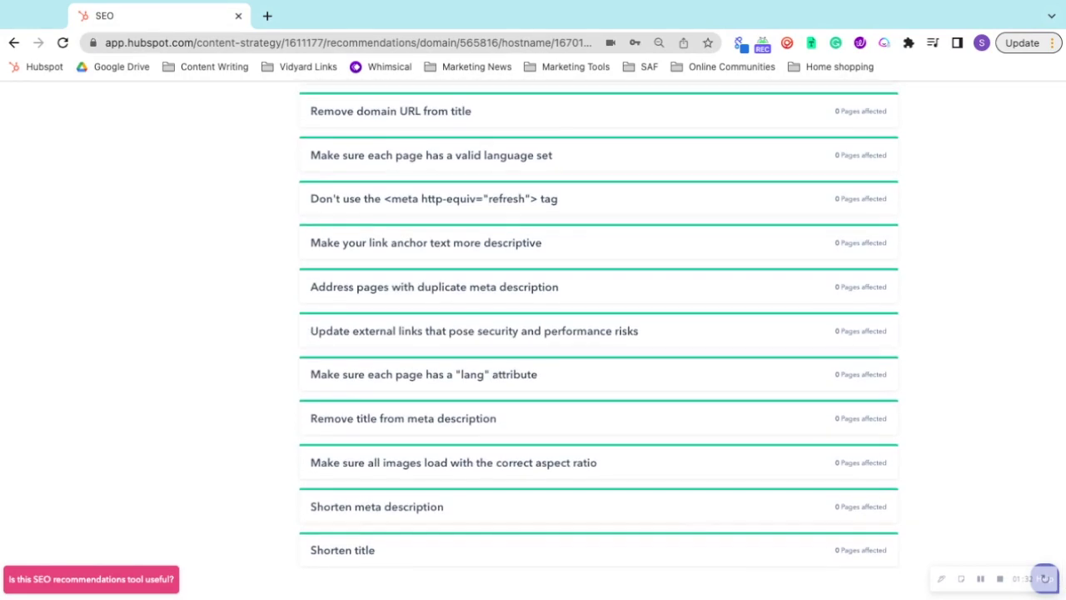
scroll(598, 333, up, 18)
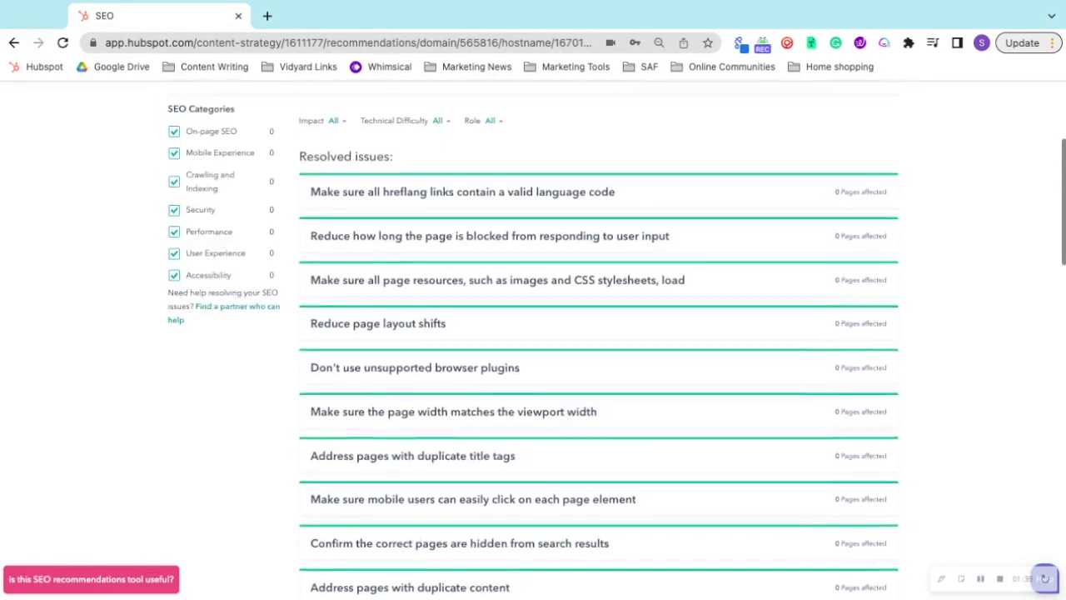
scroll(433, 256, up, 2)
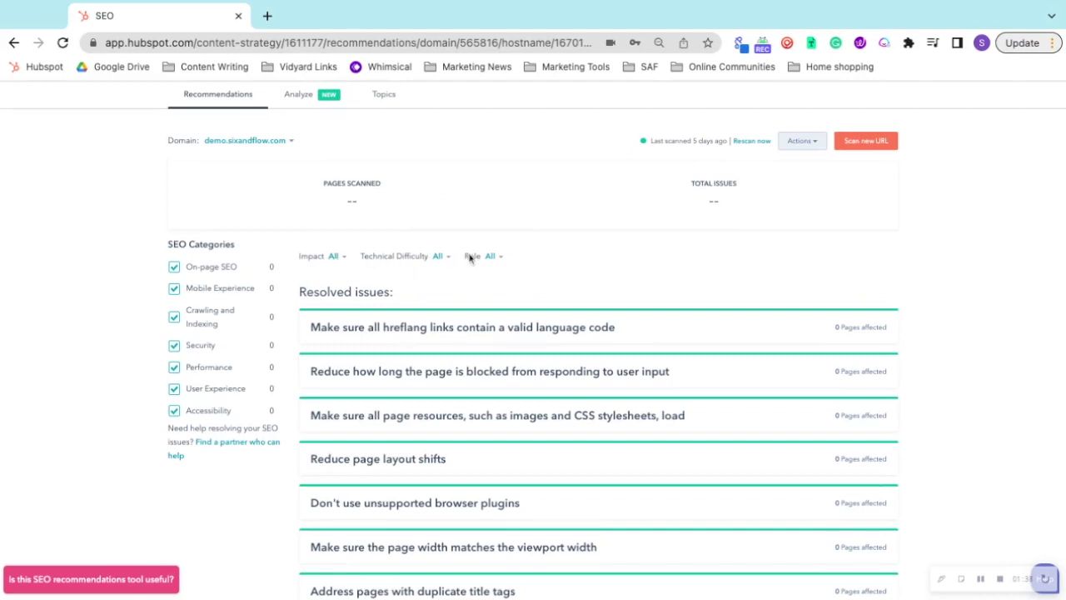
Step: Review the Role, Technical Difficulty and Impact filters, then switch to the Analyze dashboard for demo.sixandflow.com
click(491, 258)
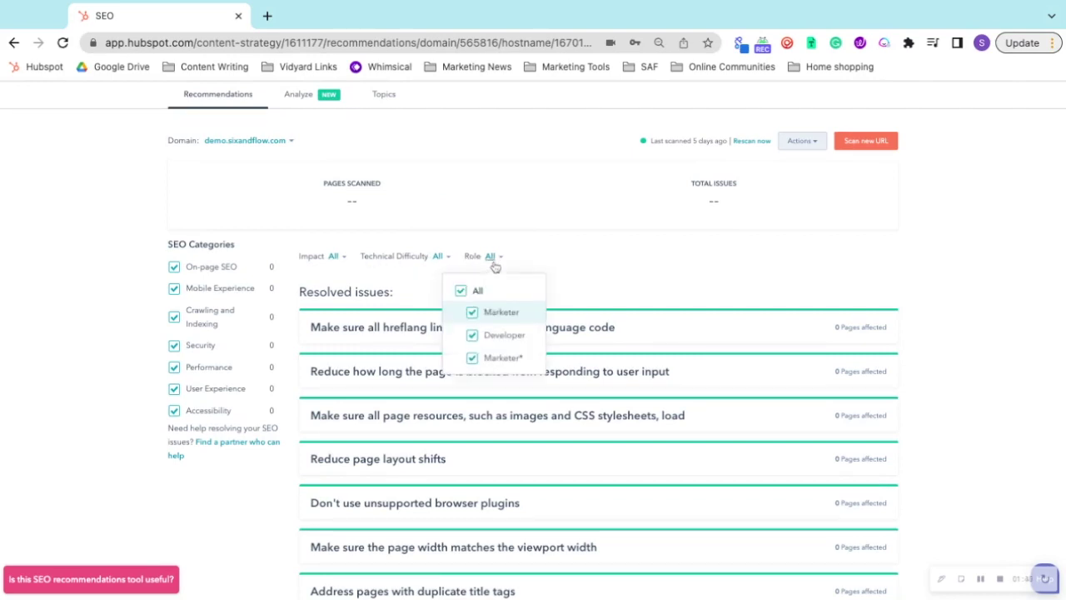
click(437, 257)
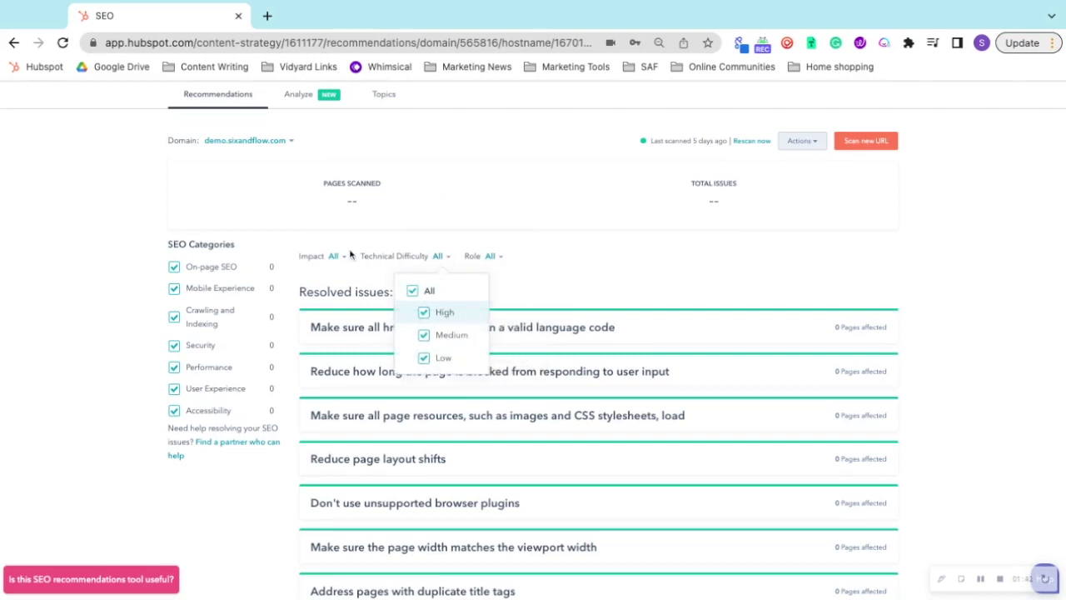
click(344, 260)
click(344, 260)
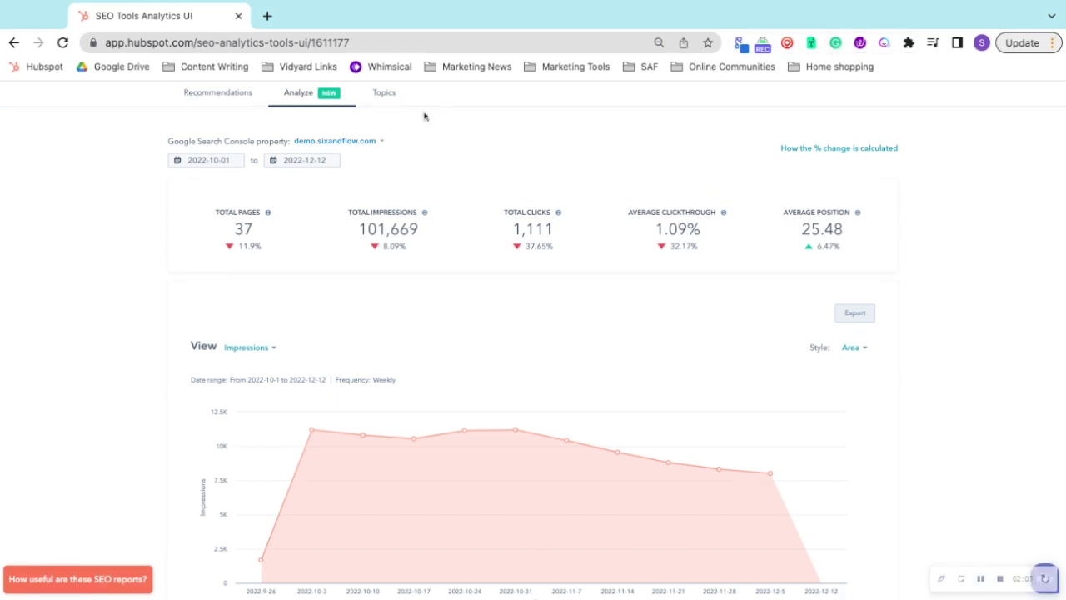
Step: Preview the Impressions chart's metric options without changing them, then go to the Topics list
click(259, 346)
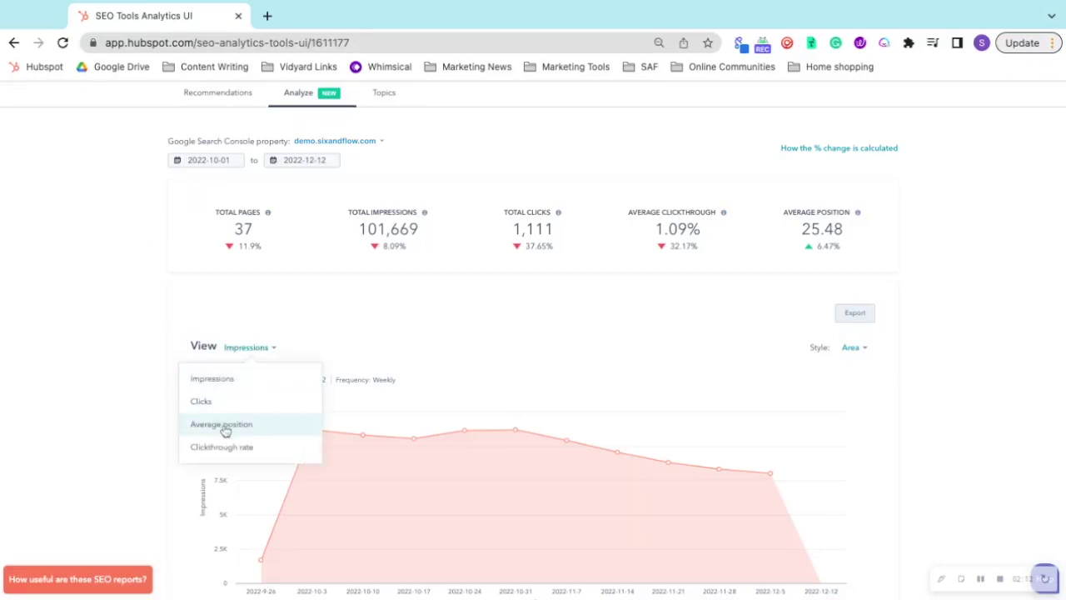
click(92, 450)
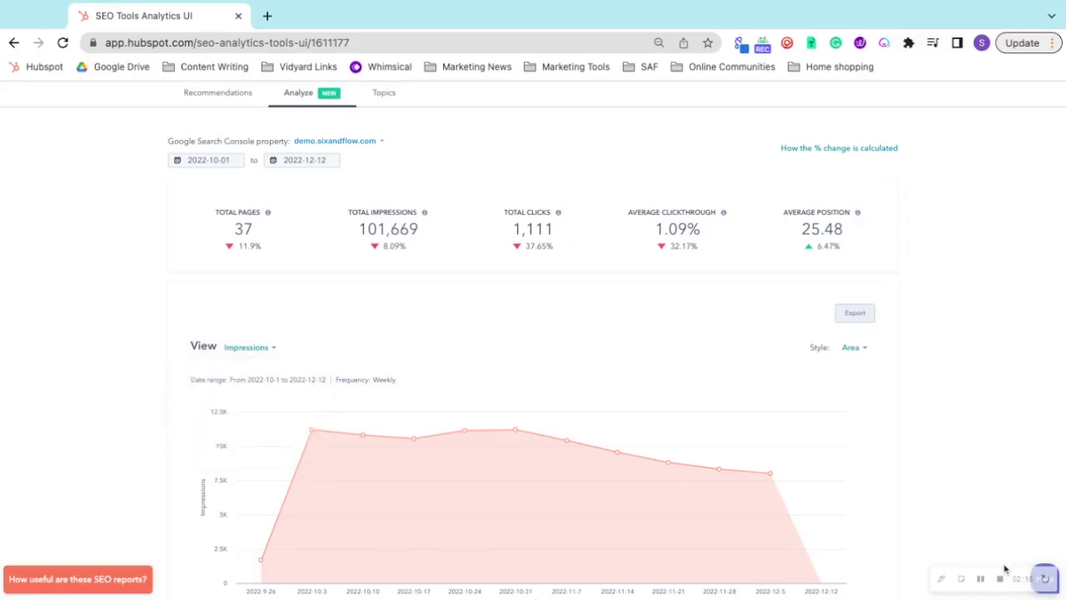
click(980, 578)
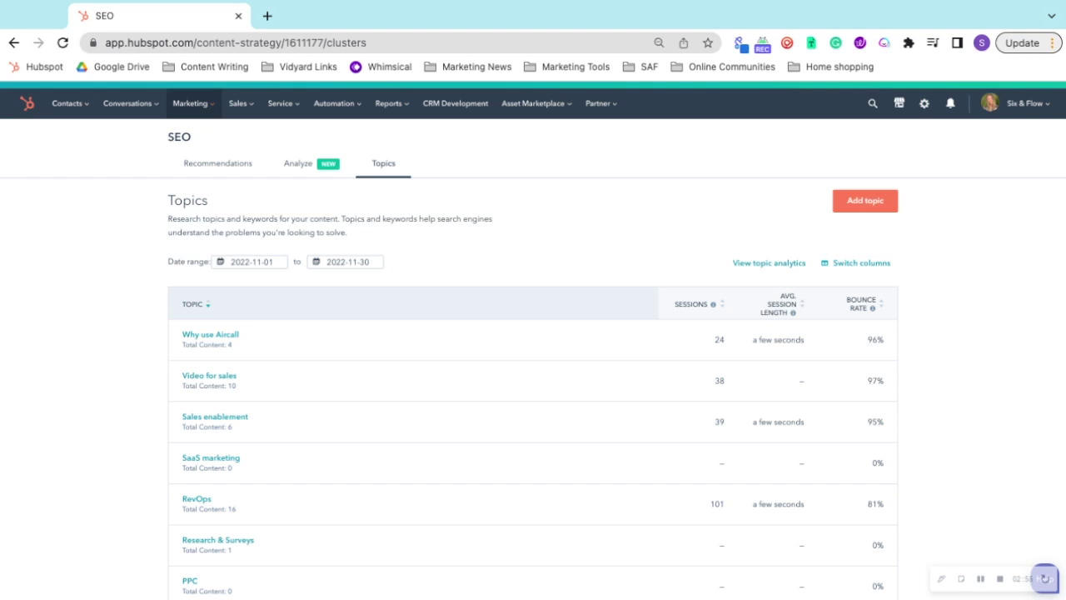
Step: Open the RevOps topic to view its topical coverage map linking 'PP | RevOps' to subtopics
click(191, 501)
scroll(191, 503, down, 1)
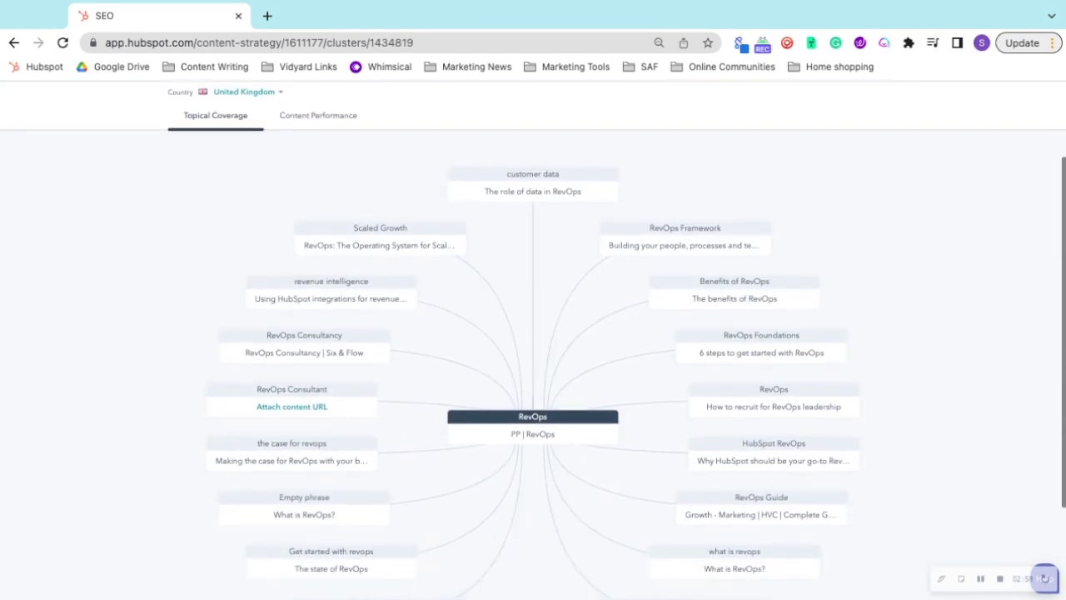
scroll(533, 340, up, 1)
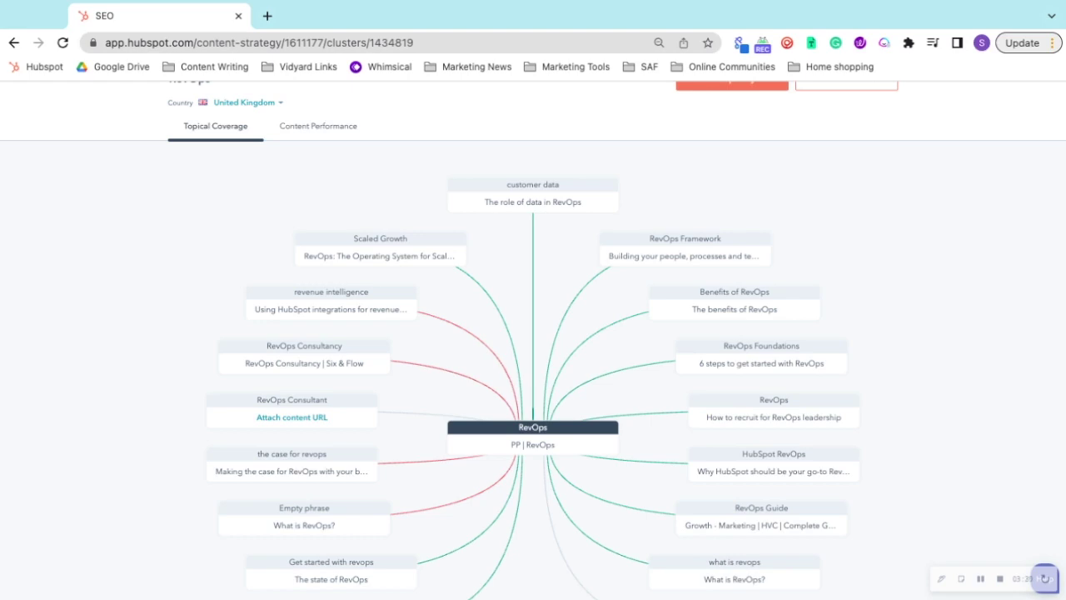
scroll(583, 196, up, 2)
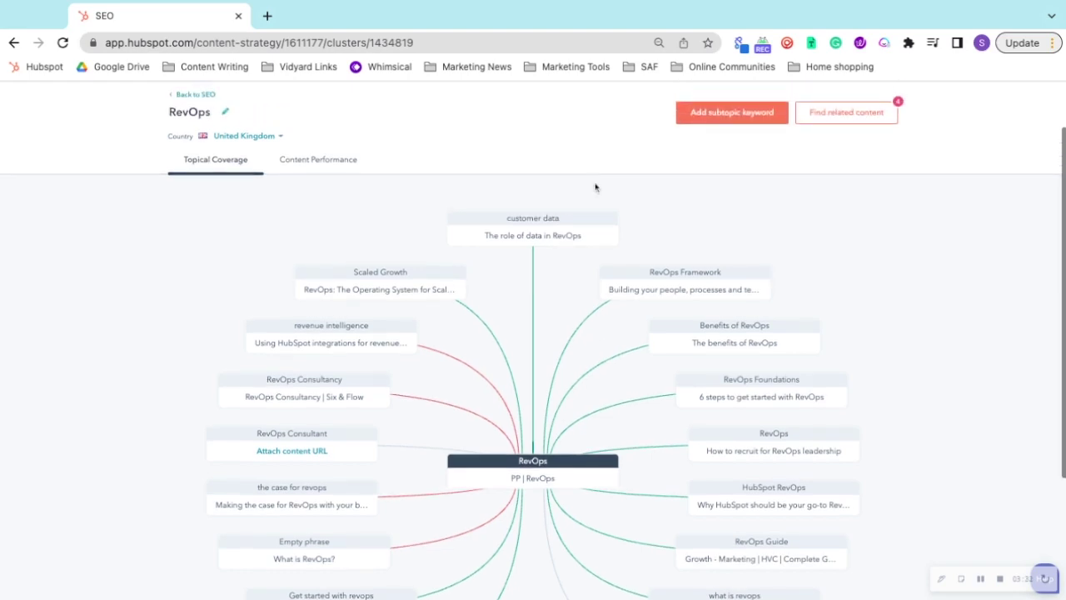
Step: Research the subtopic keyword 'what is revops' for the RevOps cluster, showing 40 monthly searches
click(746, 121)
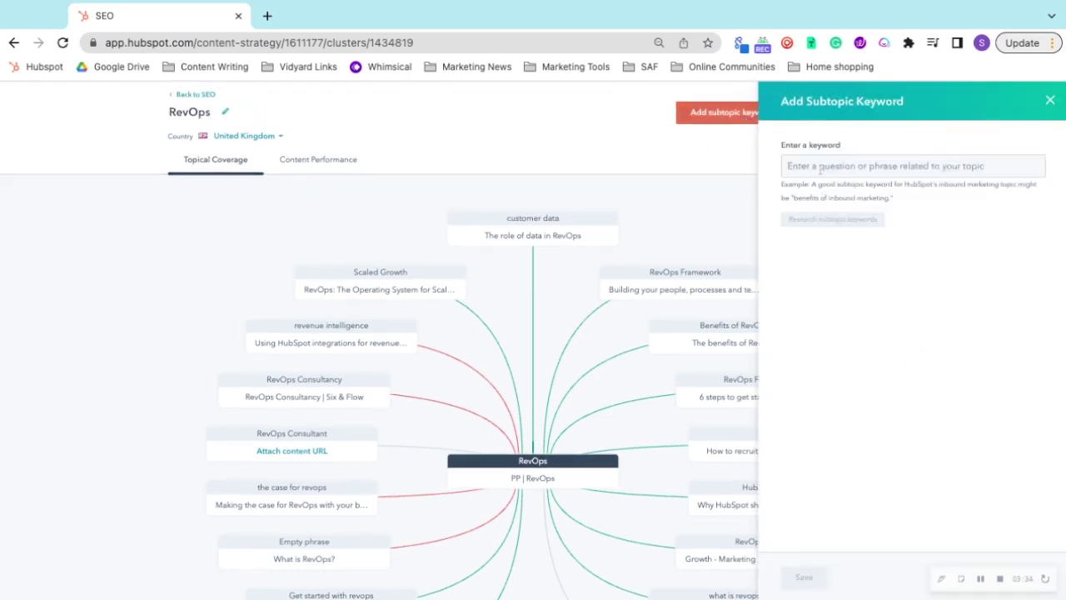
text(what is )
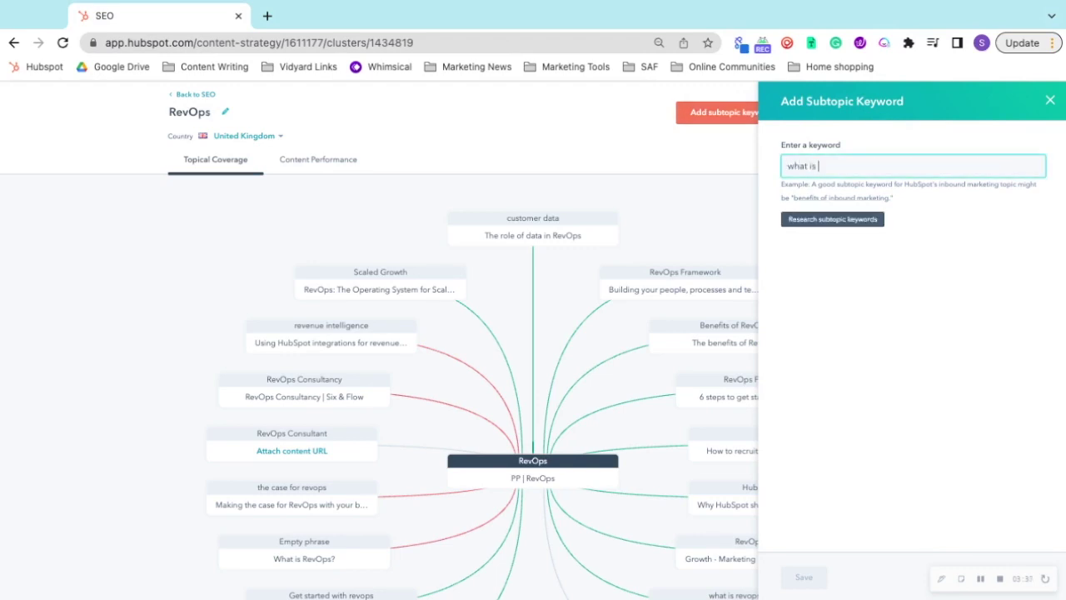
text(revops)
click(821, 221)
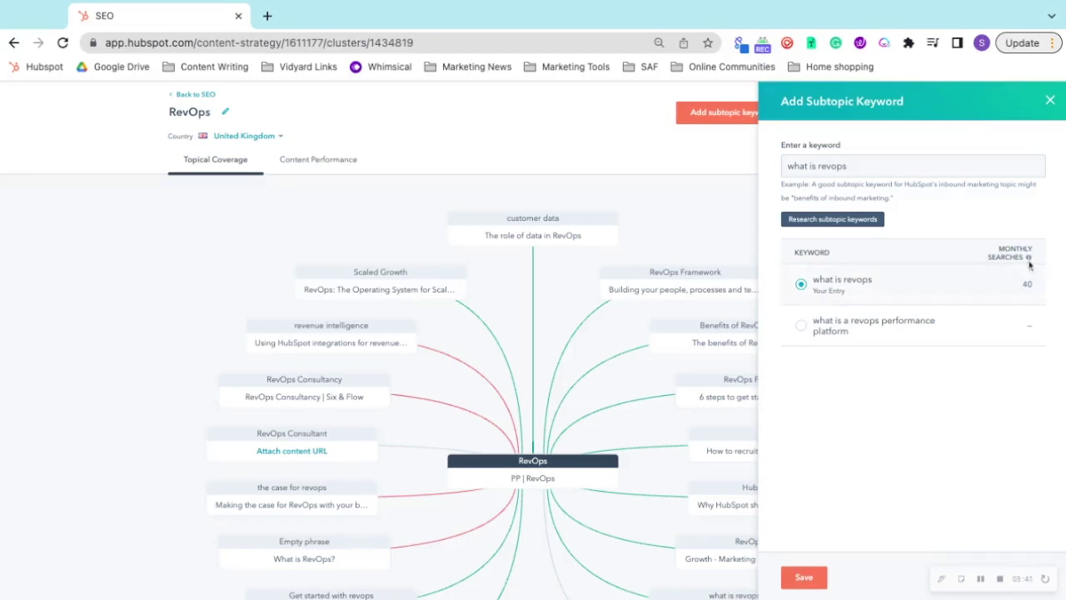
mouse_move(1031, 259)
Step: Dismiss the keyword research panel unsaved and scroll down the RevOps cluster map
click(1050, 100)
scroll(583, 333, down, 2)
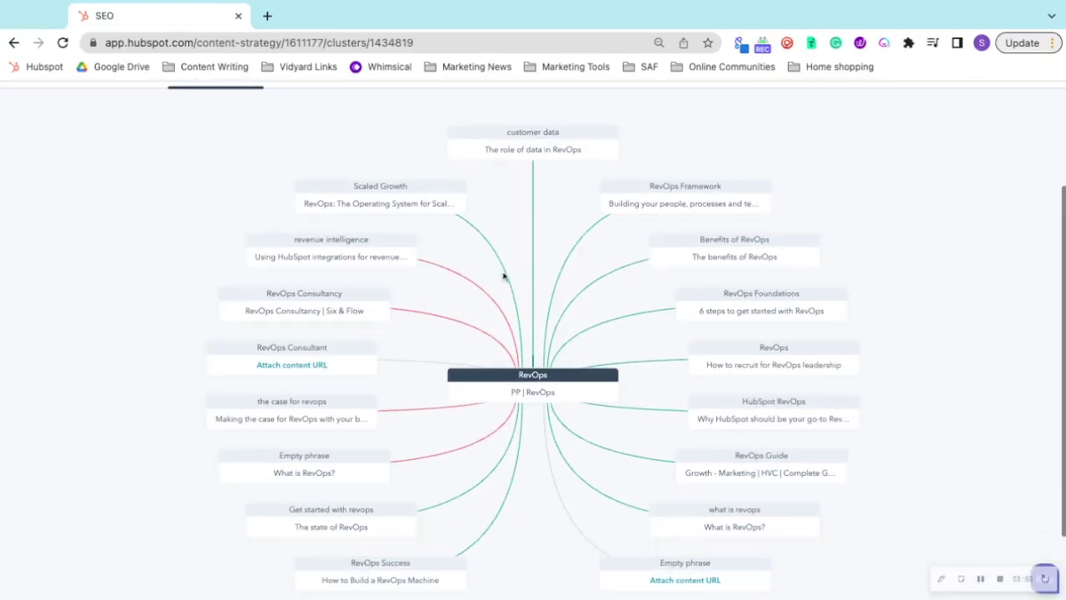
scroll(582, 497, down, 1)
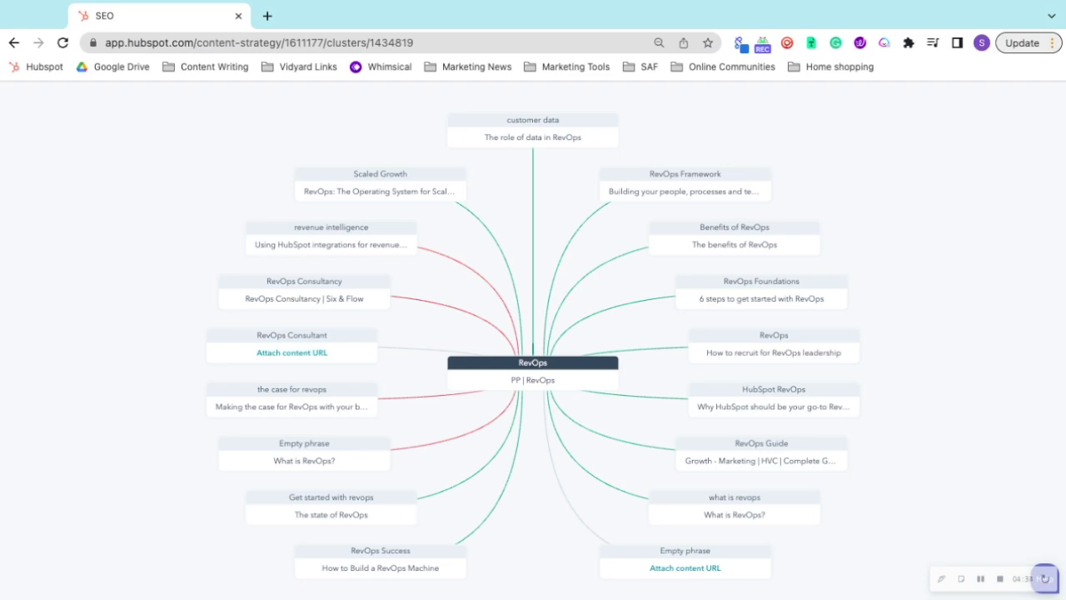
Step: Open the 'Why HubSpot should be your go-to RevOps tool' post with its Optimize checklist
click(980, 578)
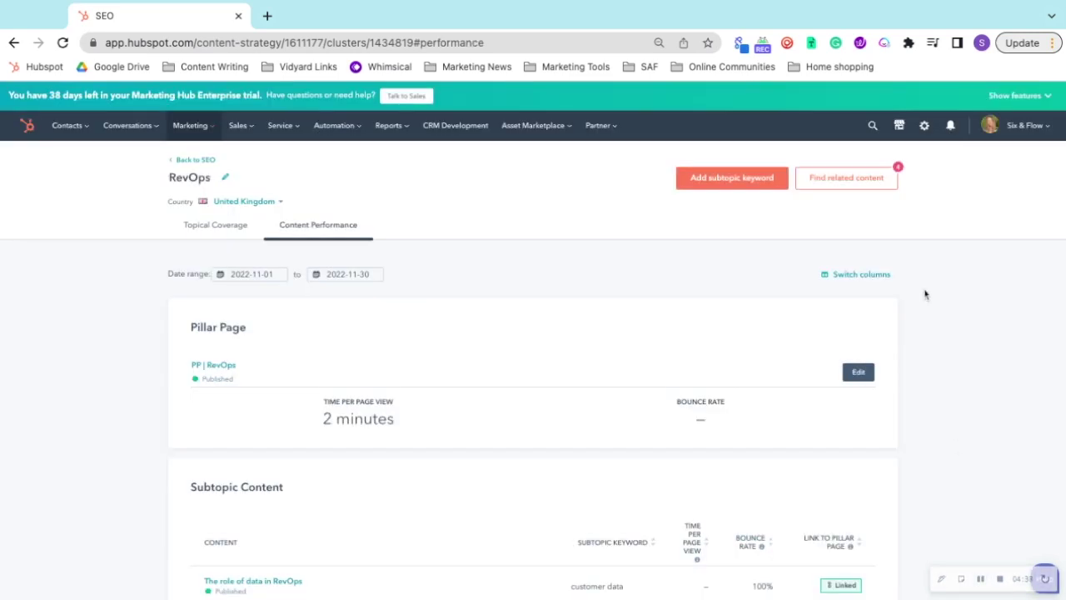
scroll(926, 289, down, 1)
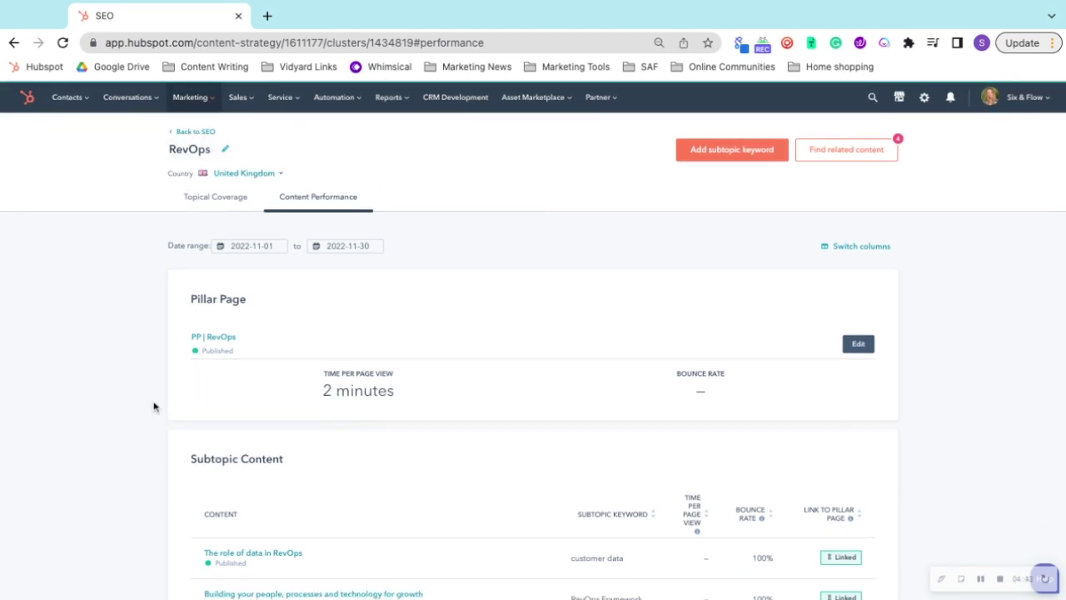
scroll(153, 406, down, 4)
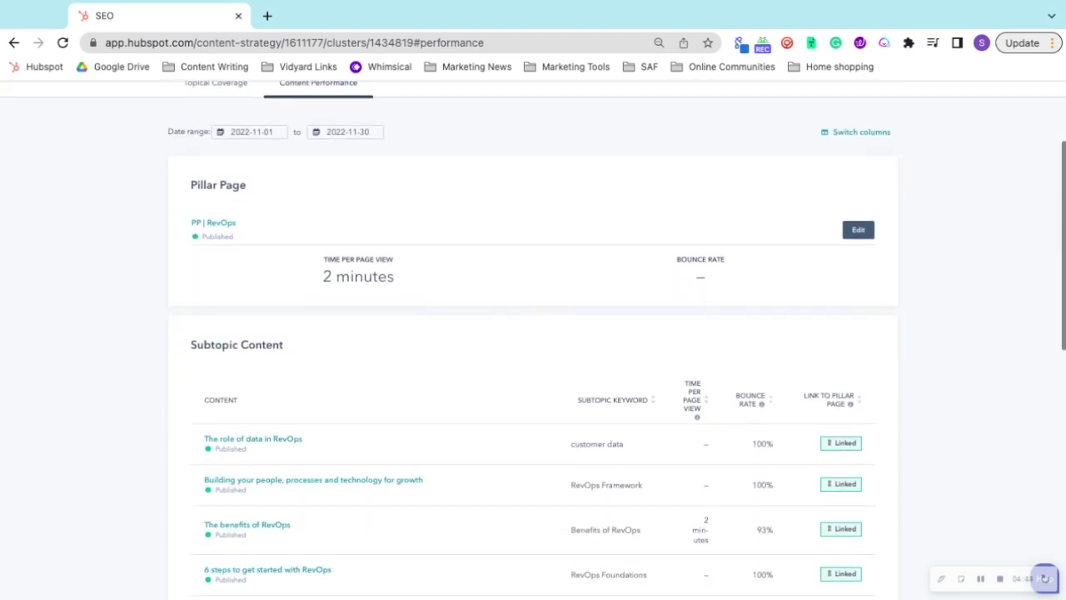
scroll(533, 349, down, 5)
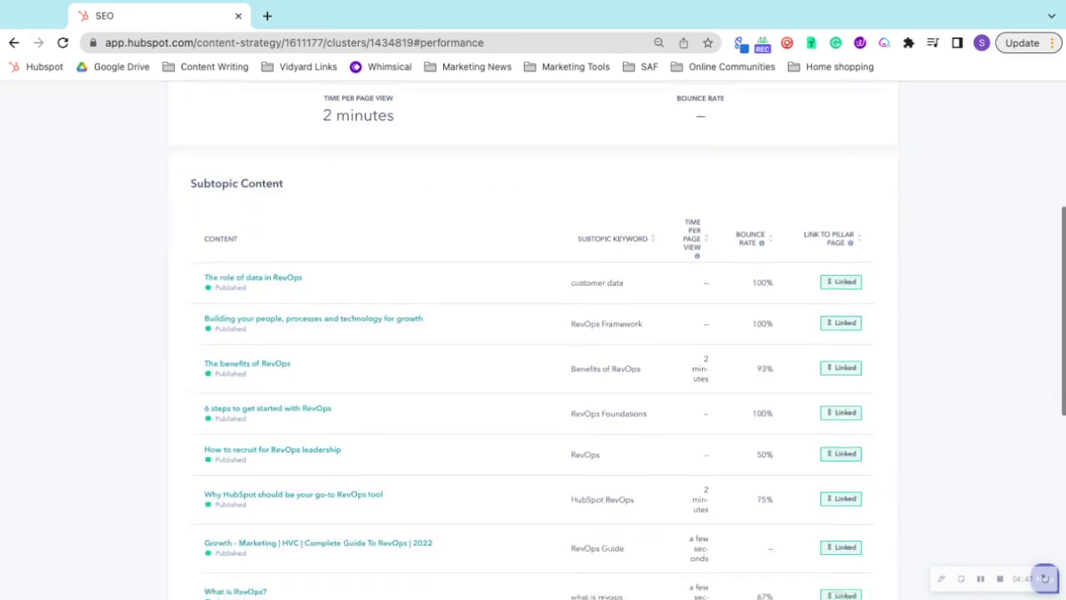
scroll(167, 394, down, 2)
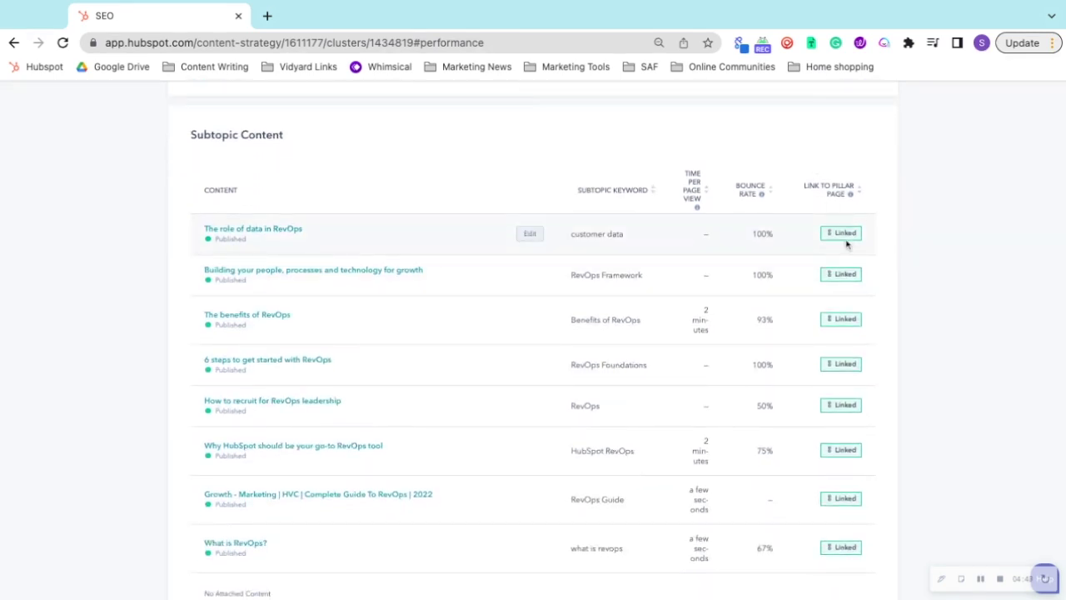
scroll(846, 244, down, 1)
scroll(846, 243, down, 10)
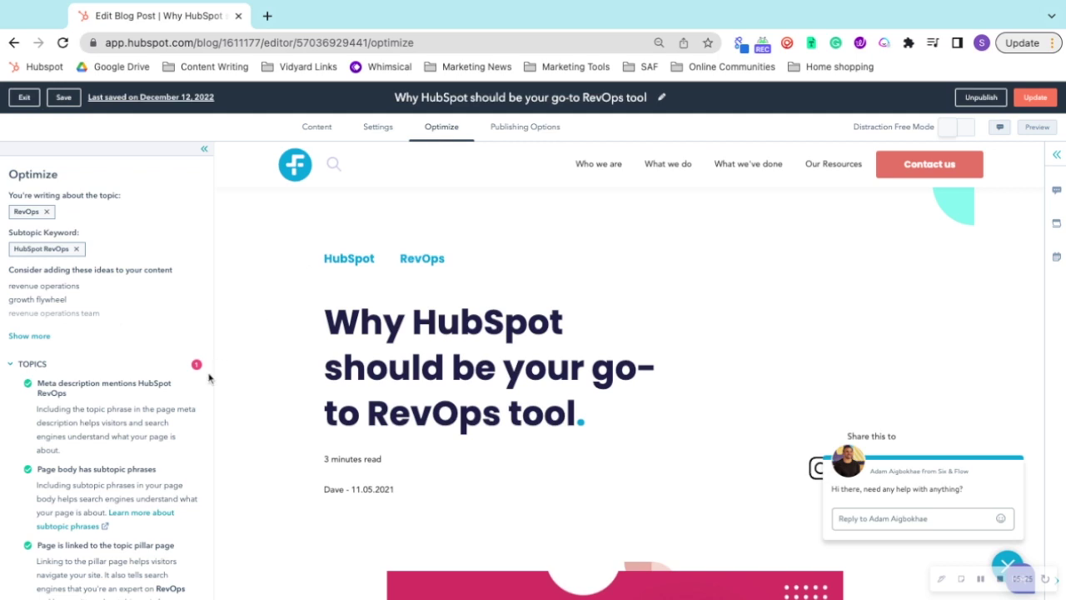
Step: Expand 'Consider adding these ideas to your content' in the Optimize panel to all ten phrases
scroll(94, 426, down, 1)
scroll(94, 425, down, 1)
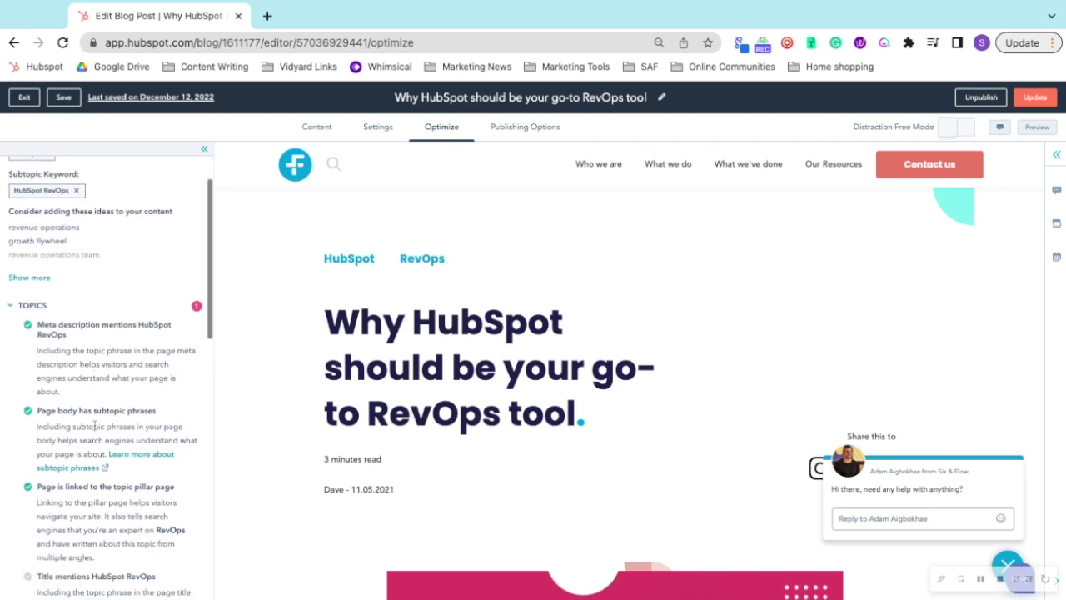
scroll(55, 190, up, 1)
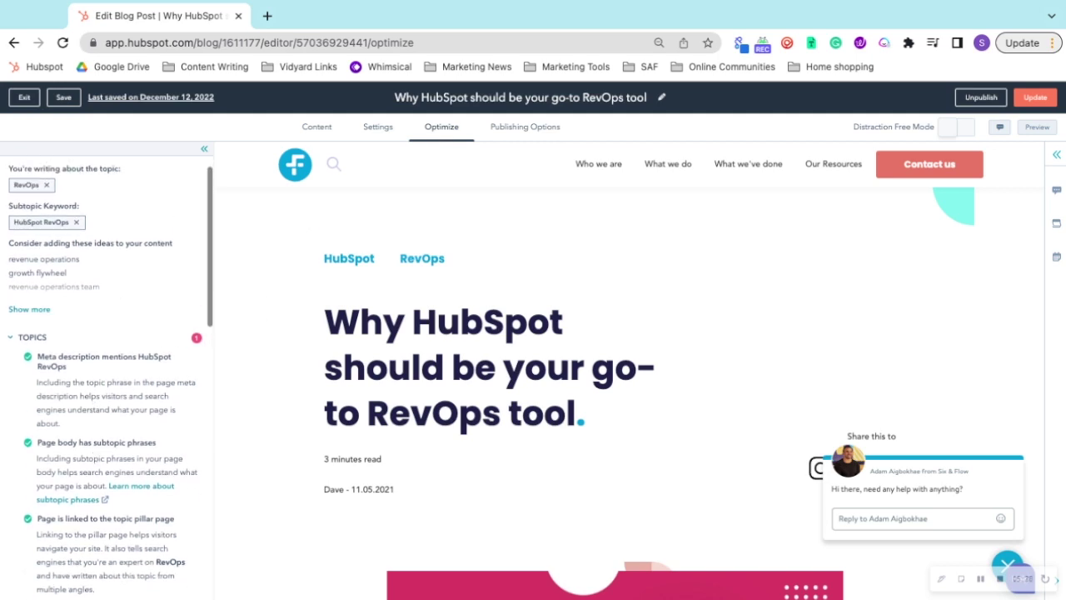
scroll(54, 190, up, 1)
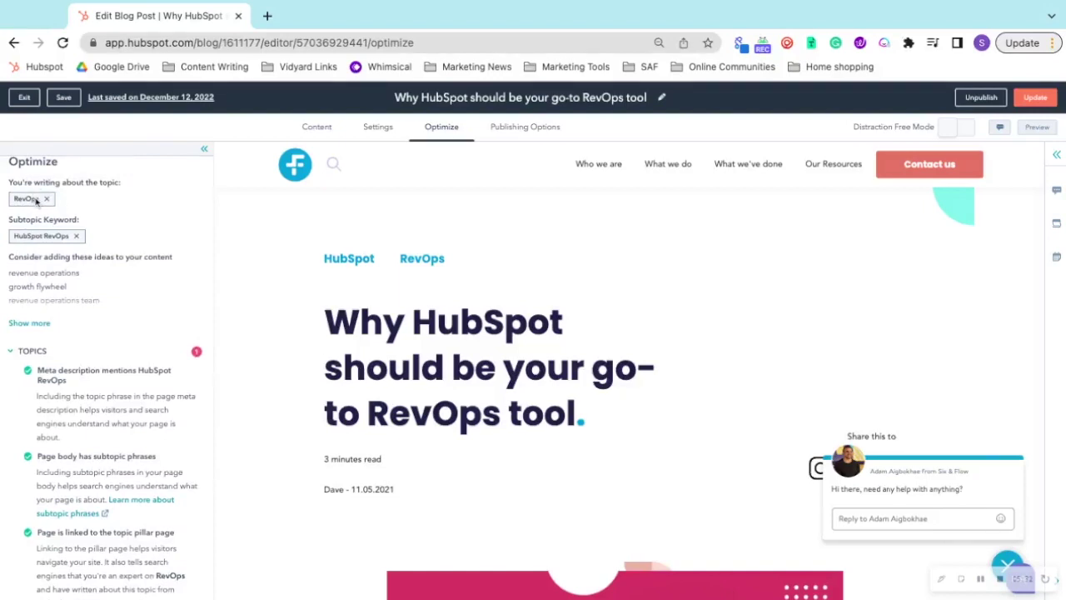
scroll(78, 208, down, 1)
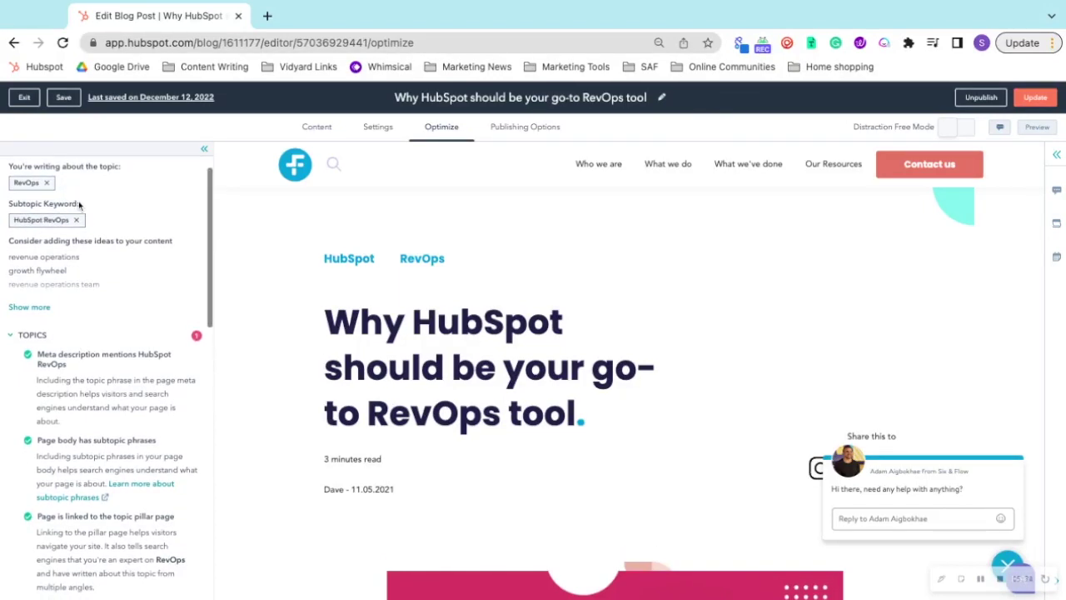
scroll(78, 208, up, 1)
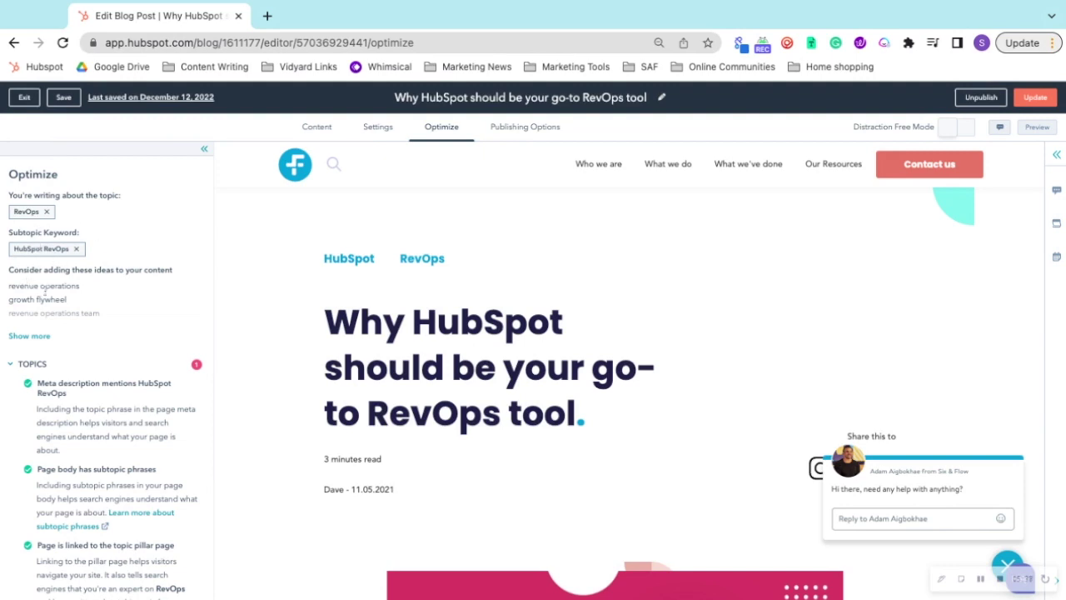
click(32, 338)
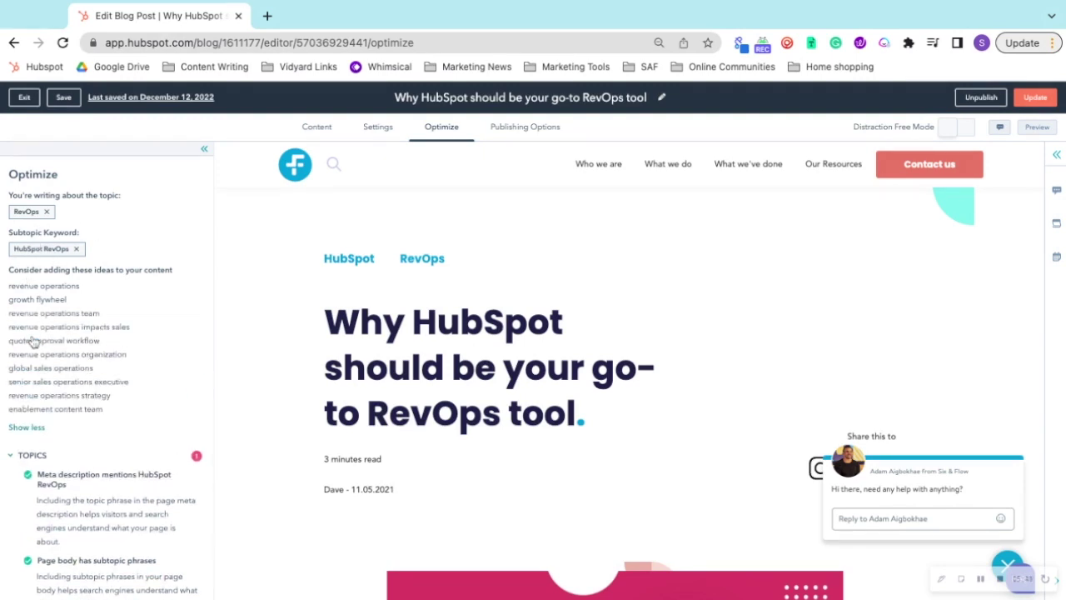
scroll(31, 341, down, 1)
scroll(58, 379, down, 3)
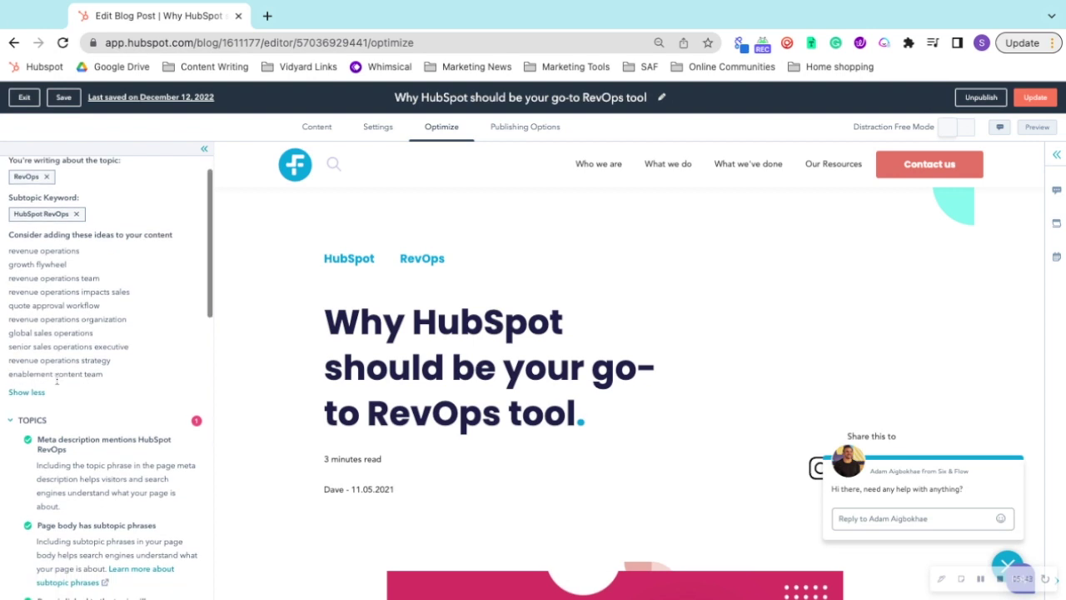
scroll(57, 379, down, 1)
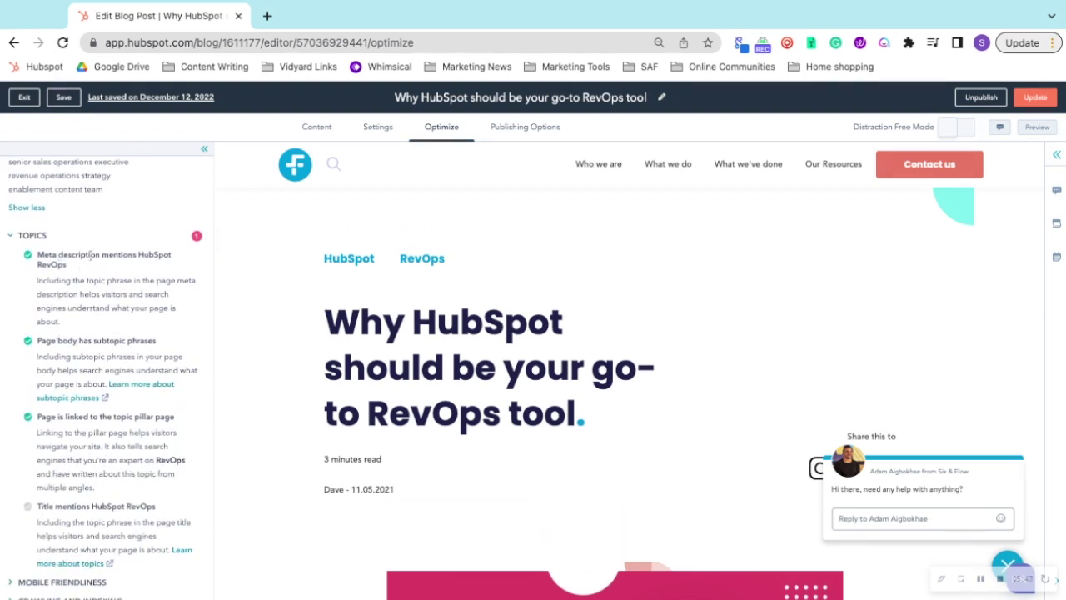
scroll(94, 333, down, 1)
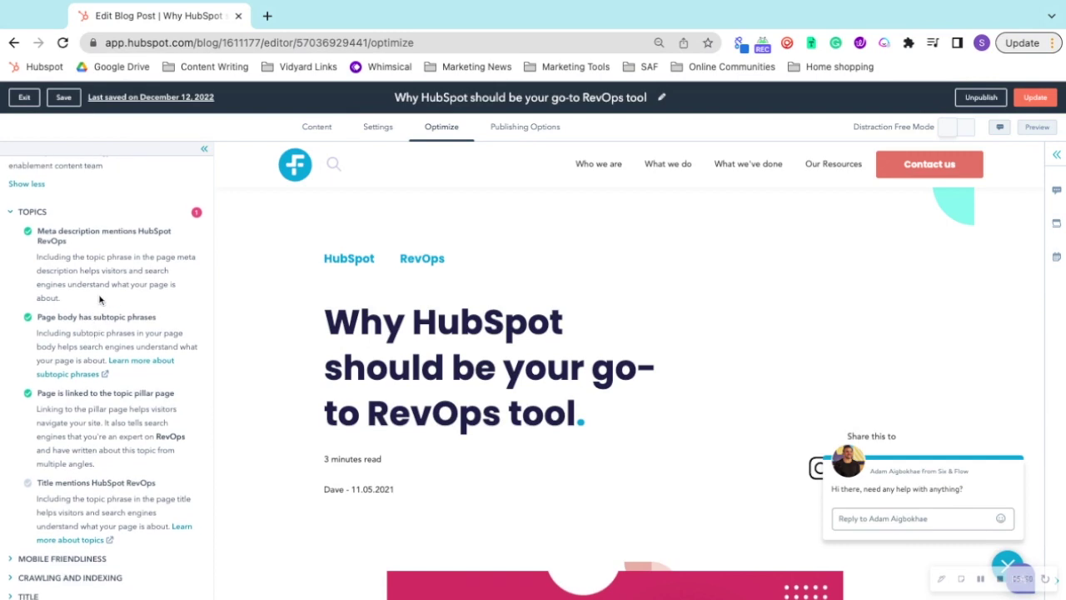
scroll(78, 333, down, 1)
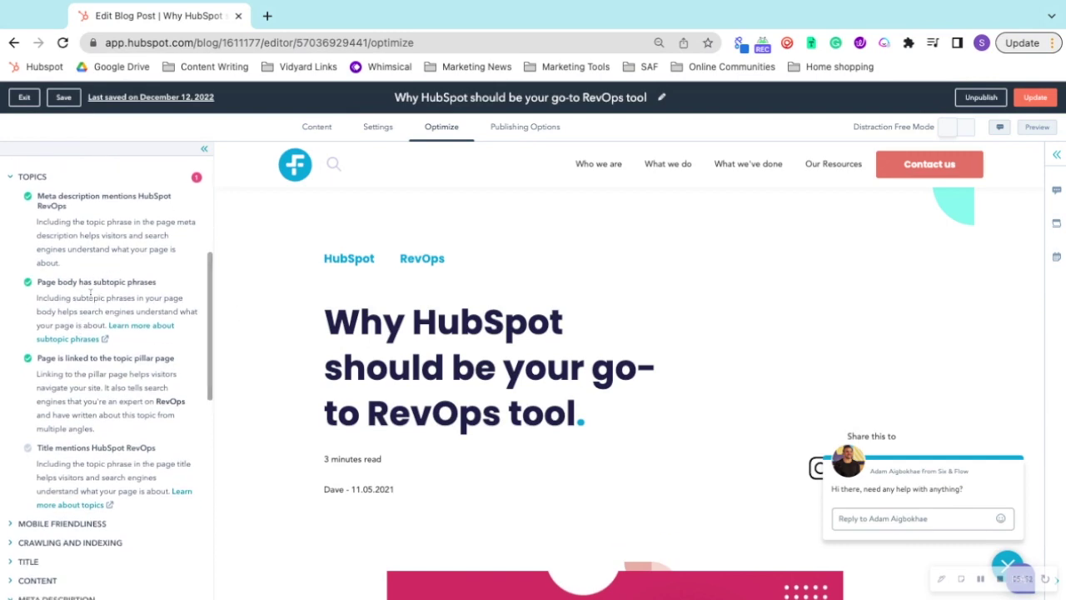
scroll(67, 360, down, 3)
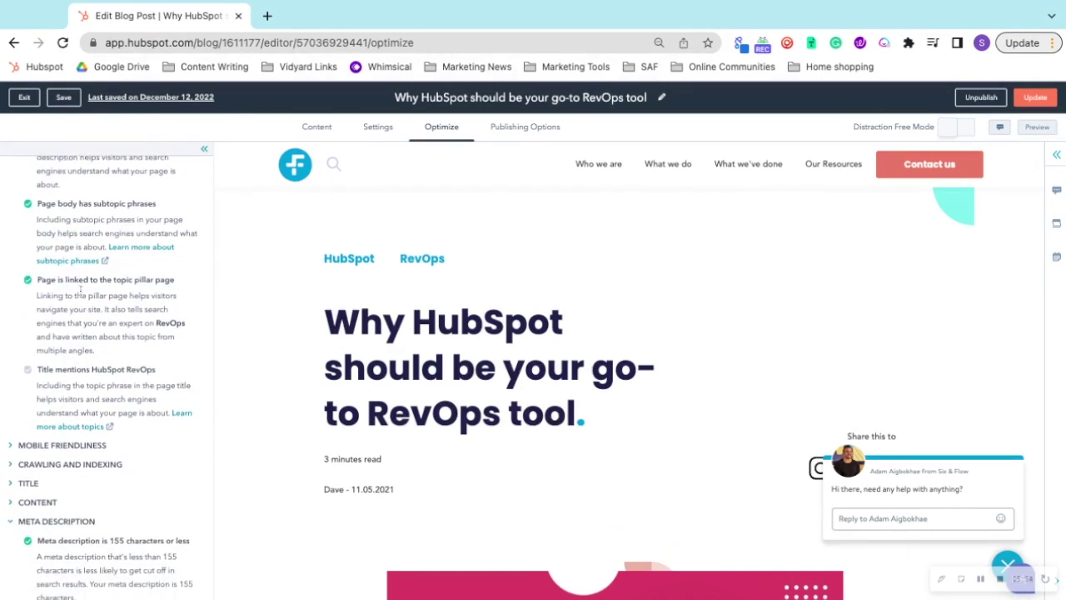
scroll(81, 292, down, 1)
scroll(80, 292, down, 4)
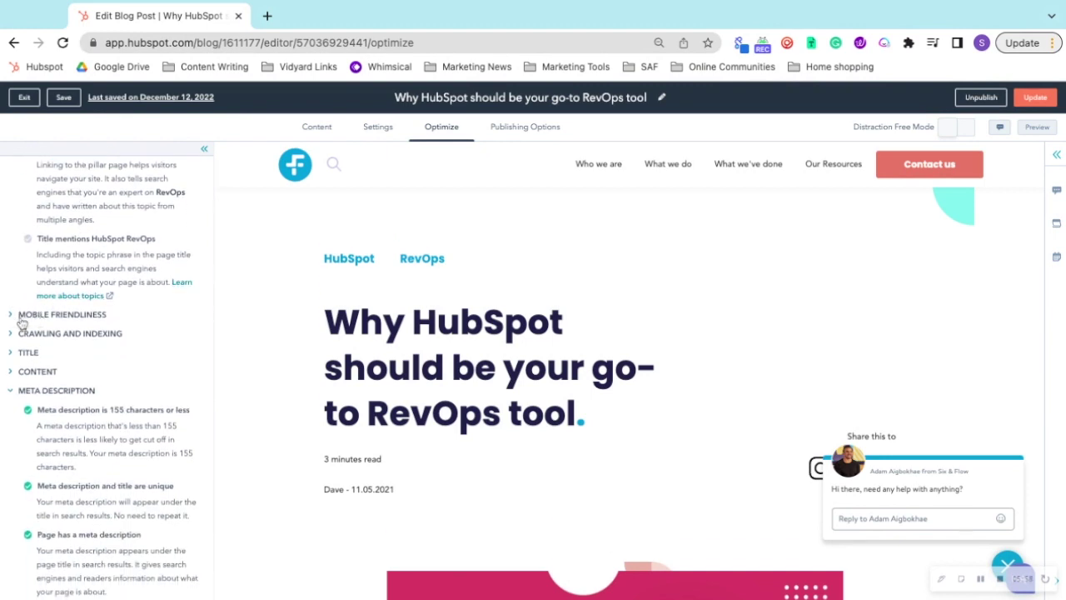
scroll(41, 317, down, 1)
scroll(73, 321, down, 1)
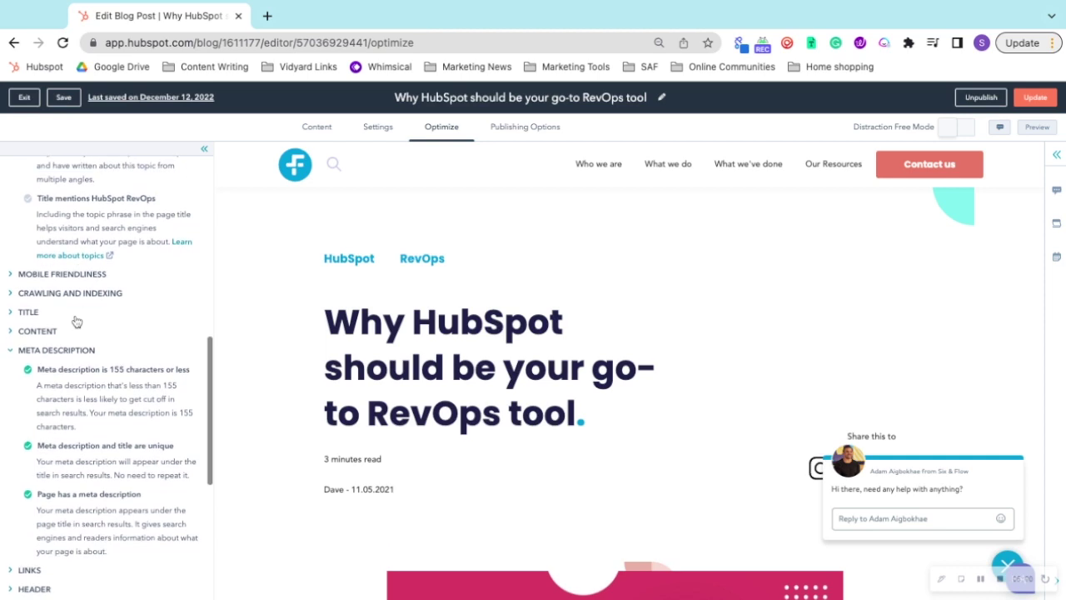
scroll(38, 350, down, 4)
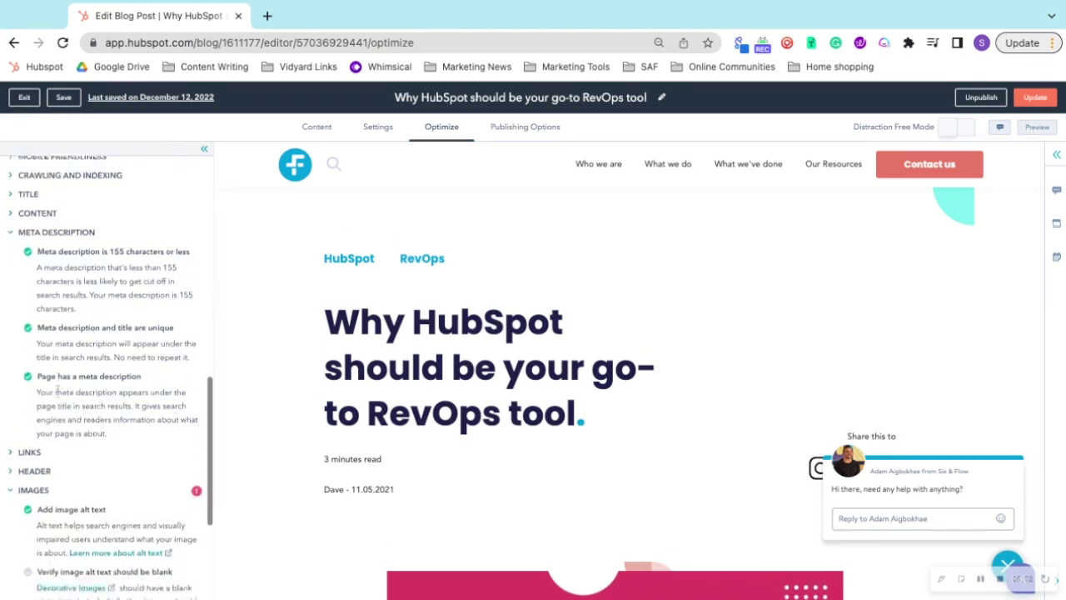
scroll(47, 453, down, 1)
scroll(46, 452, down, 4)
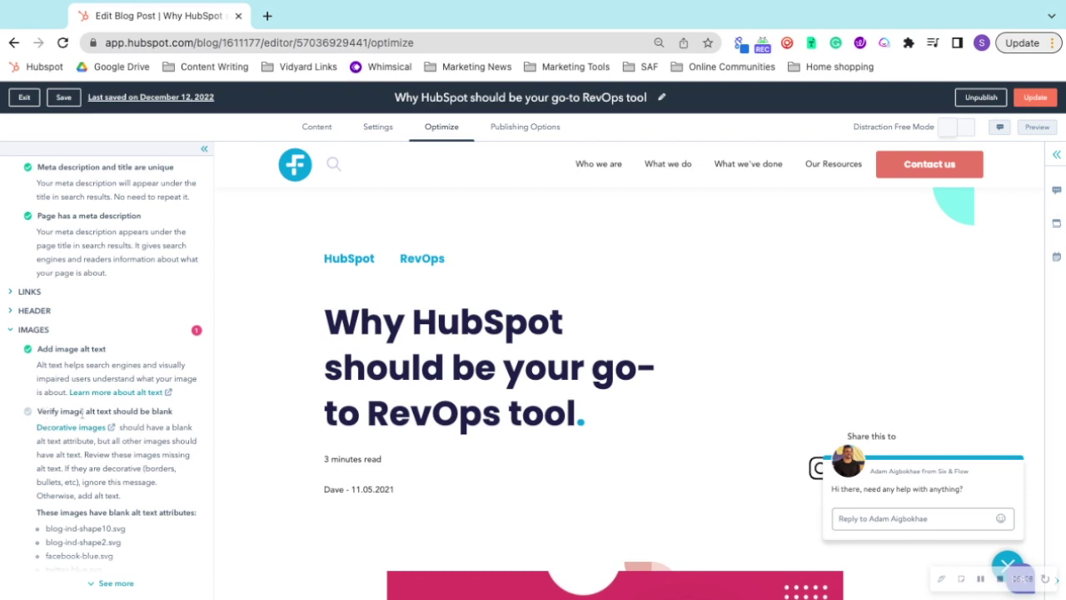
scroll(83, 412, down, 2)
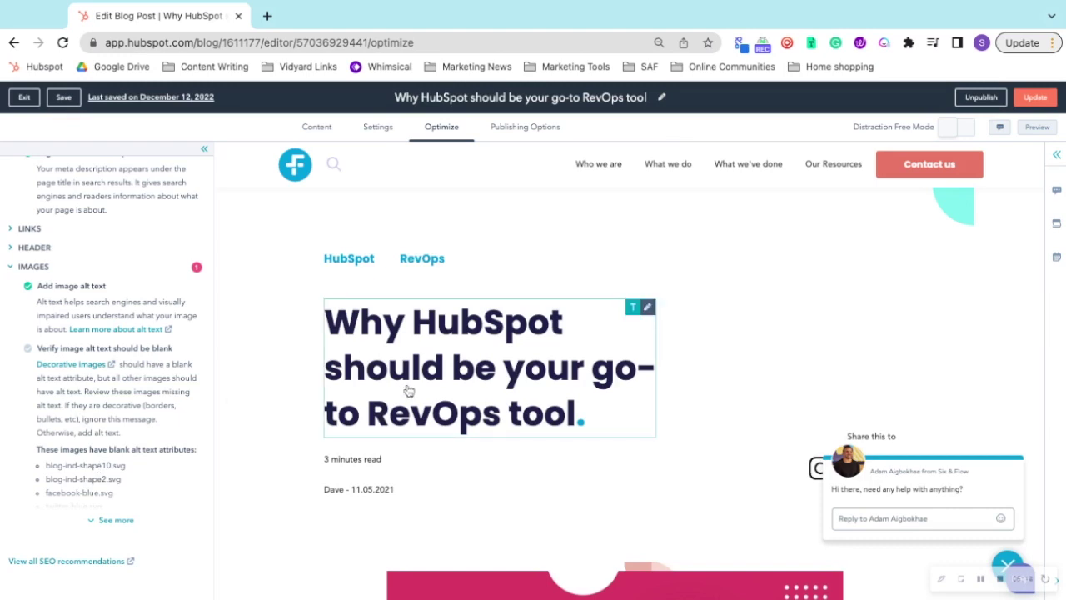
scroll(408, 391, down, 2)
scroll(409, 390, down, 2)
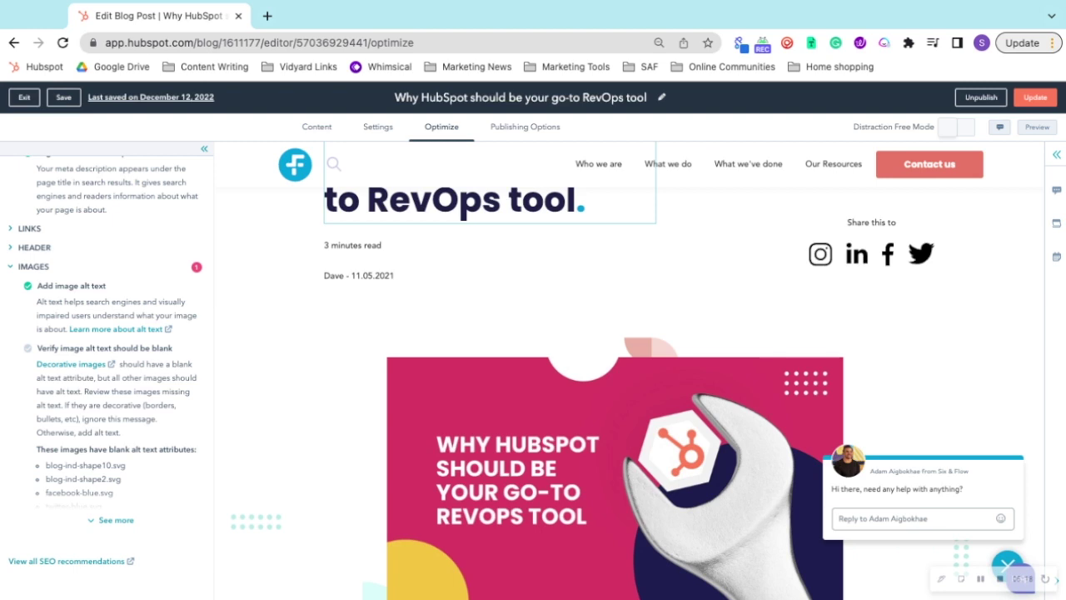
scroll(483, 306, up, 3)
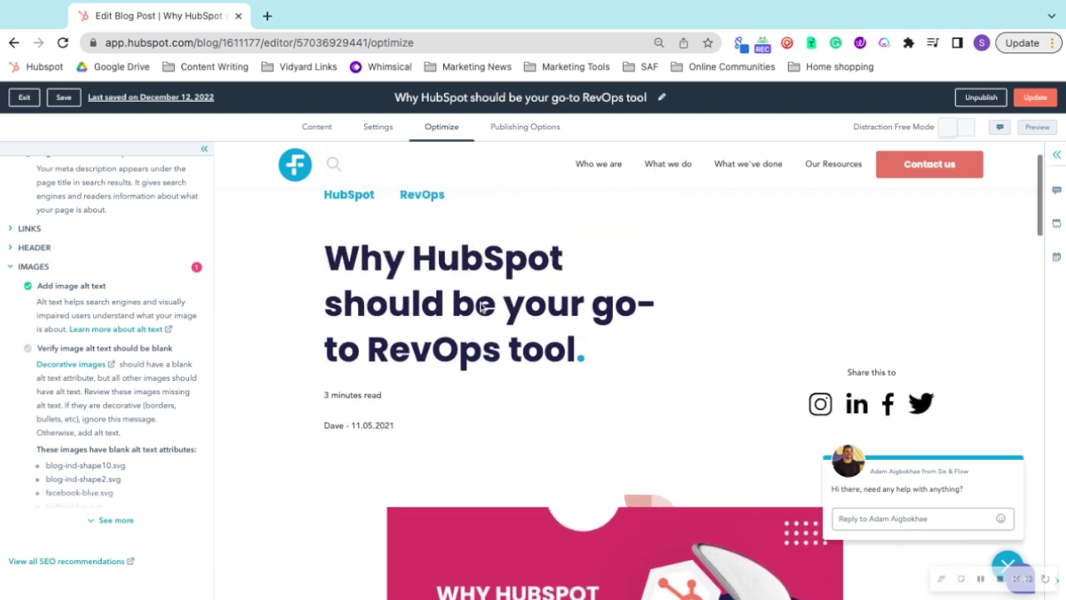
scroll(792, 450, up, 1)
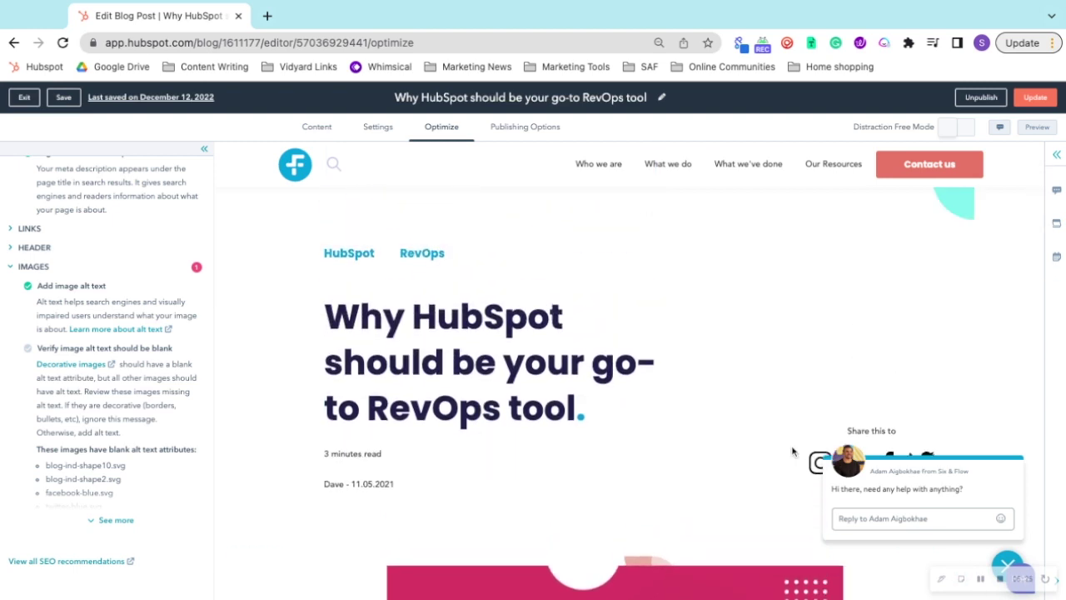